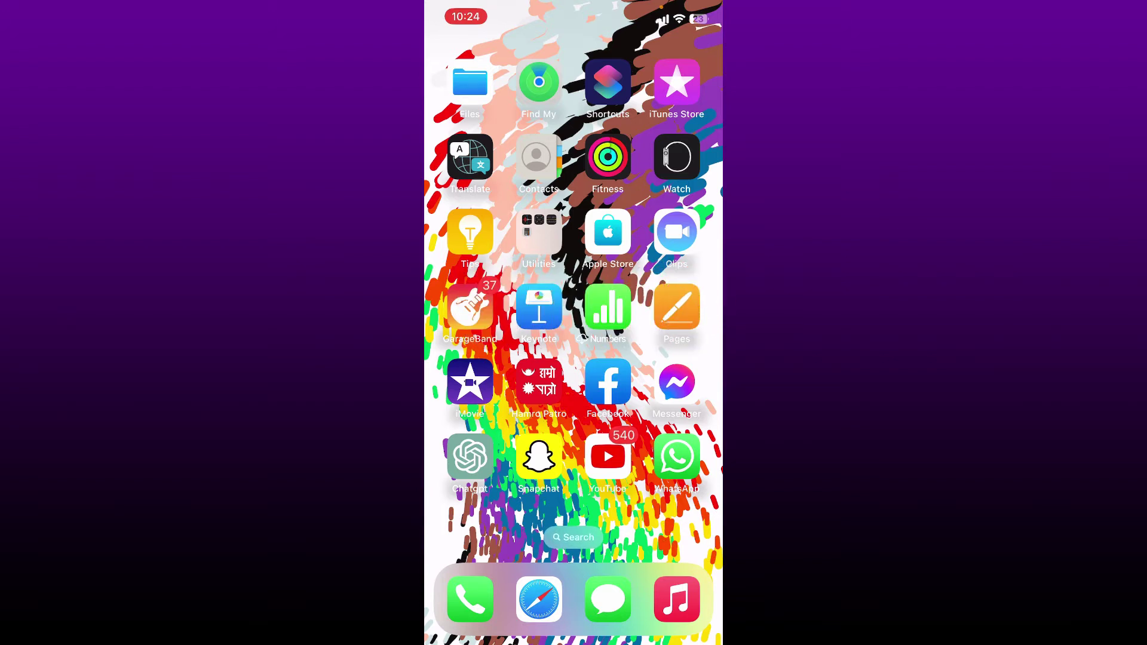
{"action": "scroll", "coordinate": [574, 269], "scroll_direction": "left", "scroll_amount": 5}
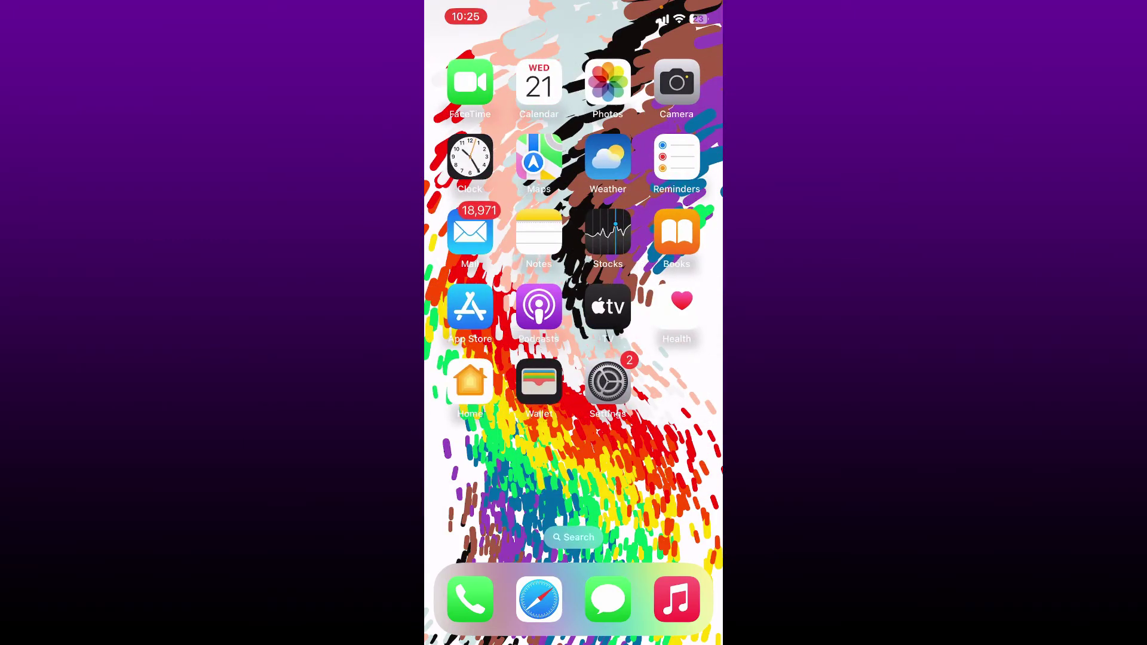
Launch the App Store from the first Home Screen page.
{"action": "left_click", "coordinate": [471, 307]}
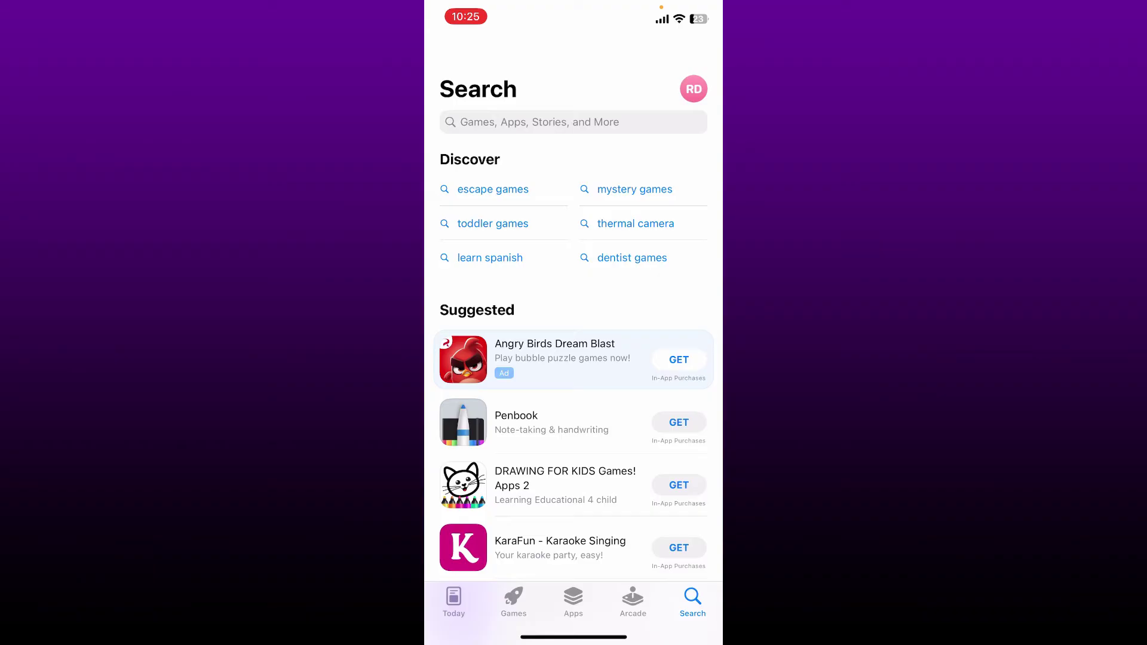
Search the App Store for 'meesho'.
{"action": "left_click", "coordinate": [574, 122]}
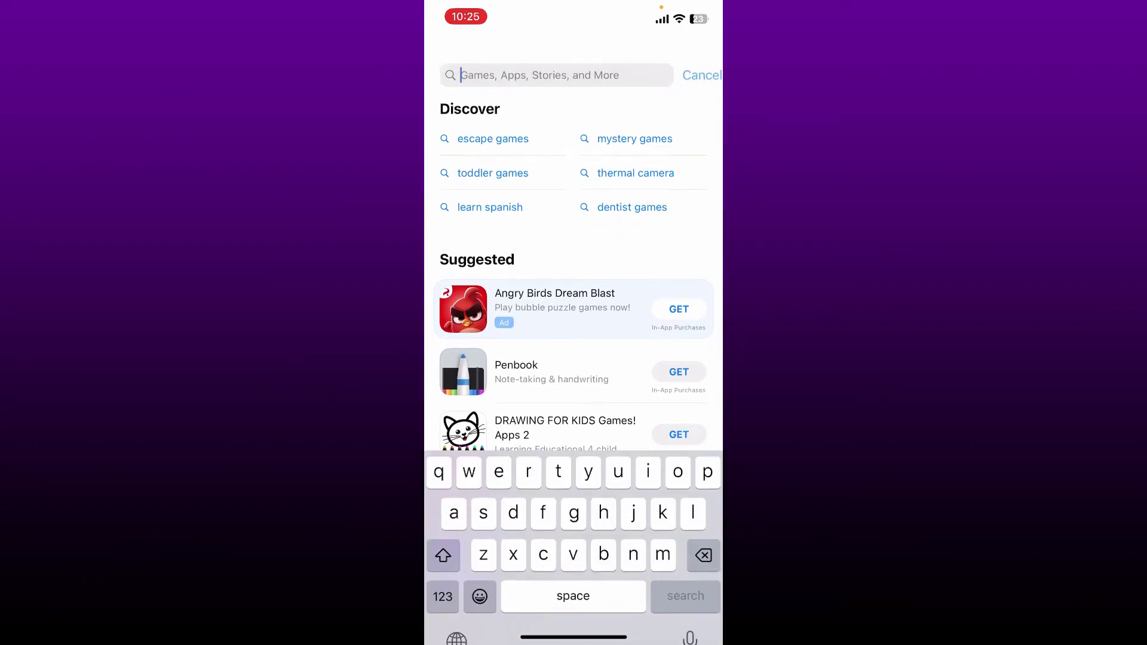
{"action": "type", "text": "mees"}
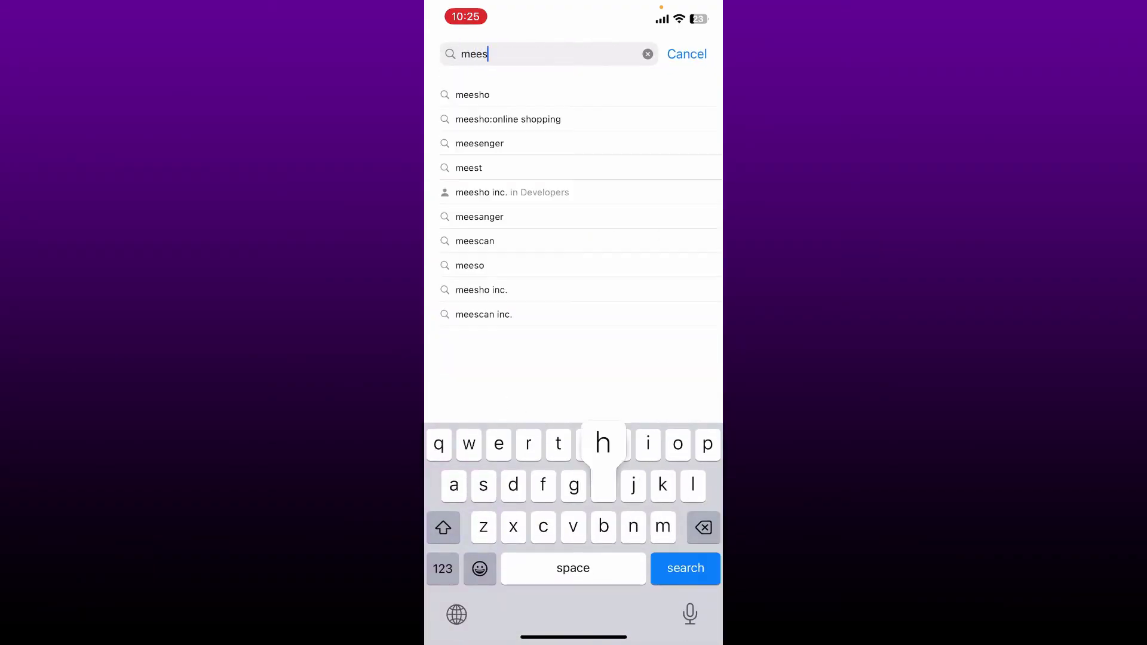
{"action": "type", "text": "ho"}
{"action": "key", "text": "Return"}
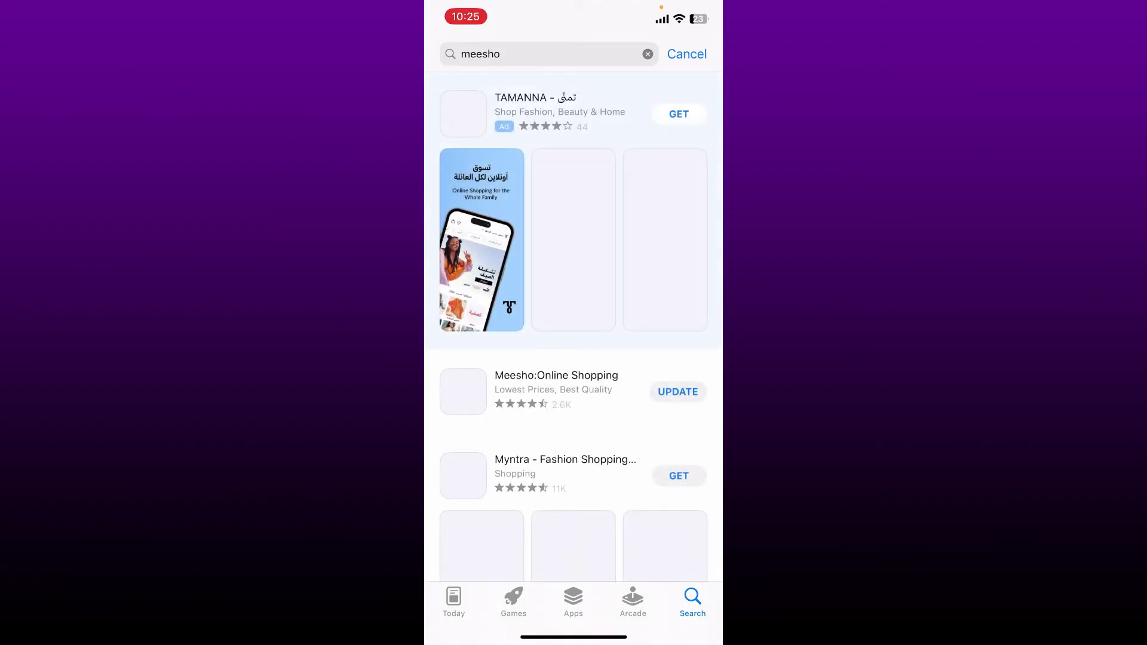
Open the Meesho: Online Shopping page from the results and start its update.
{"action": "left_click", "coordinate": [555, 391]}
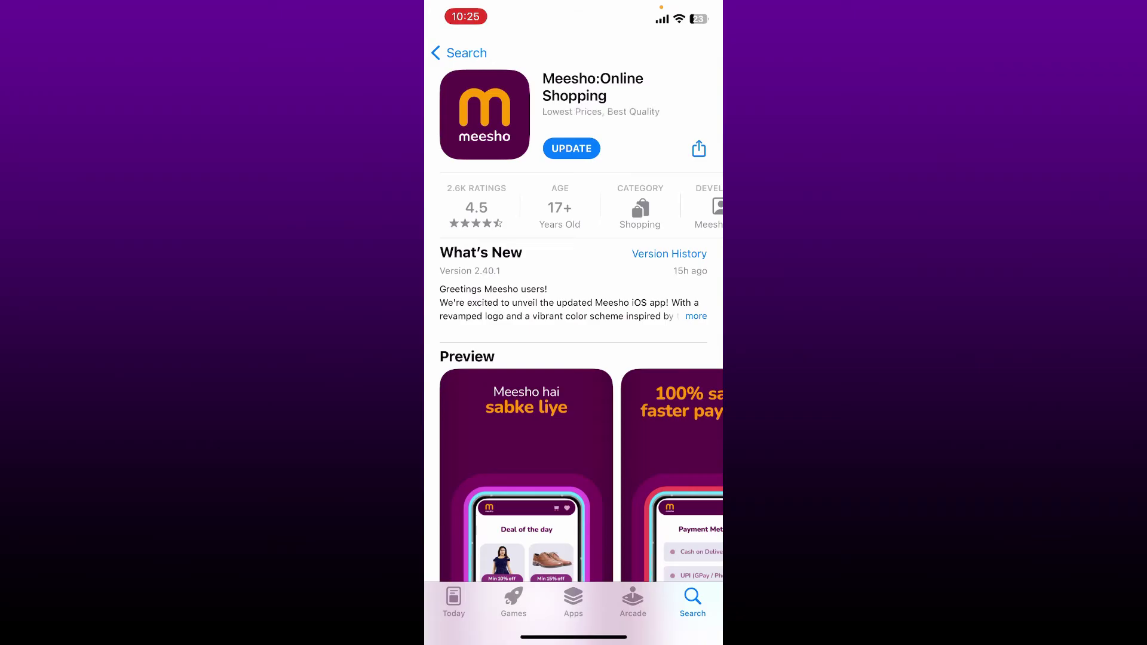
{"action": "left_click", "coordinate": [571, 148]}
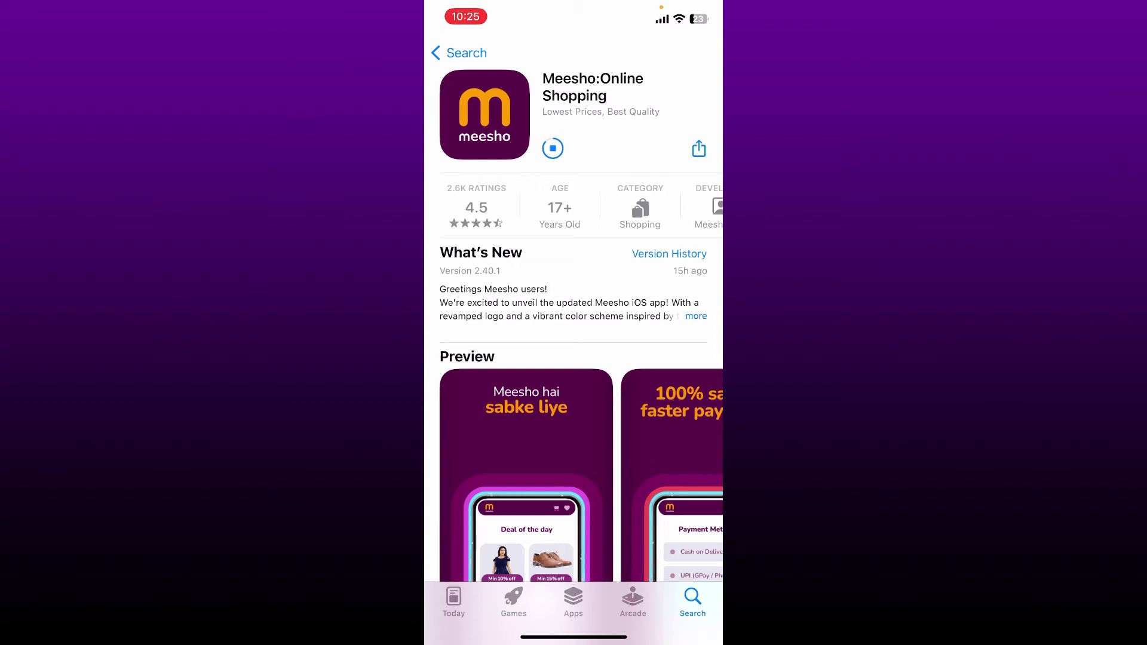
{"action": "scroll", "coordinate": [574, 359], "scroll_direction": "down", "scroll_amount": 3}
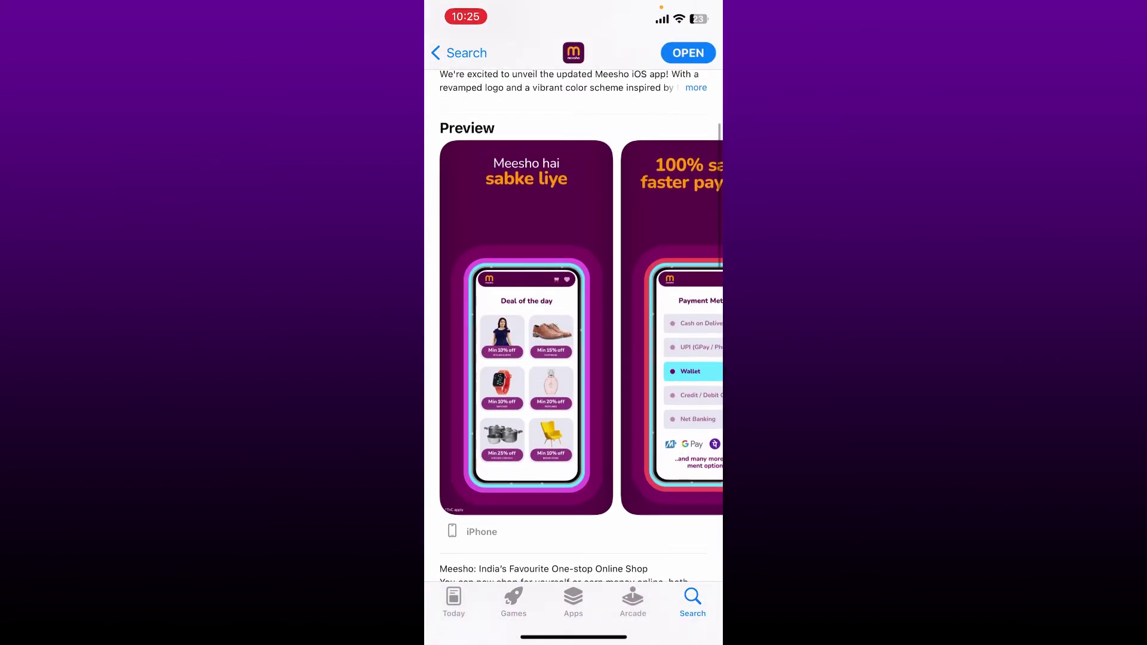
{"action": "scroll", "coordinate": [573, 327], "scroll_direction": "right", "scroll_amount": 5}
{"action": "scroll", "coordinate": [573, 358], "scroll_direction": "up", "scroll_amount": 3}
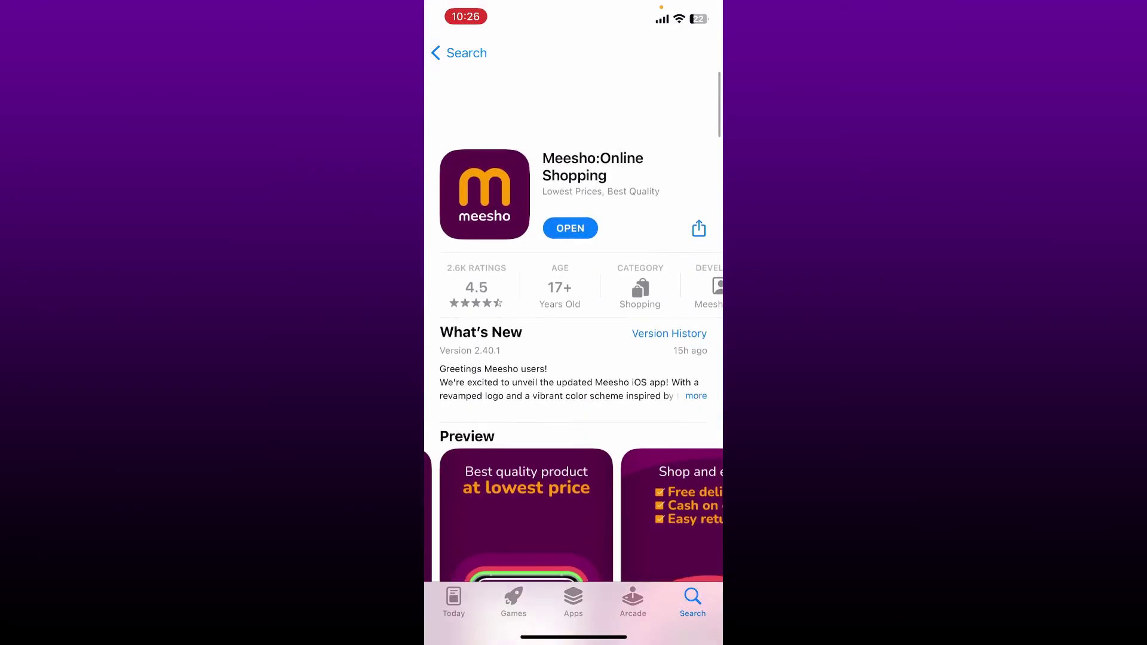
{"action": "scroll", "coordinate": [574, 359], "scroll_direction": "down", "scroll_amount": 1}
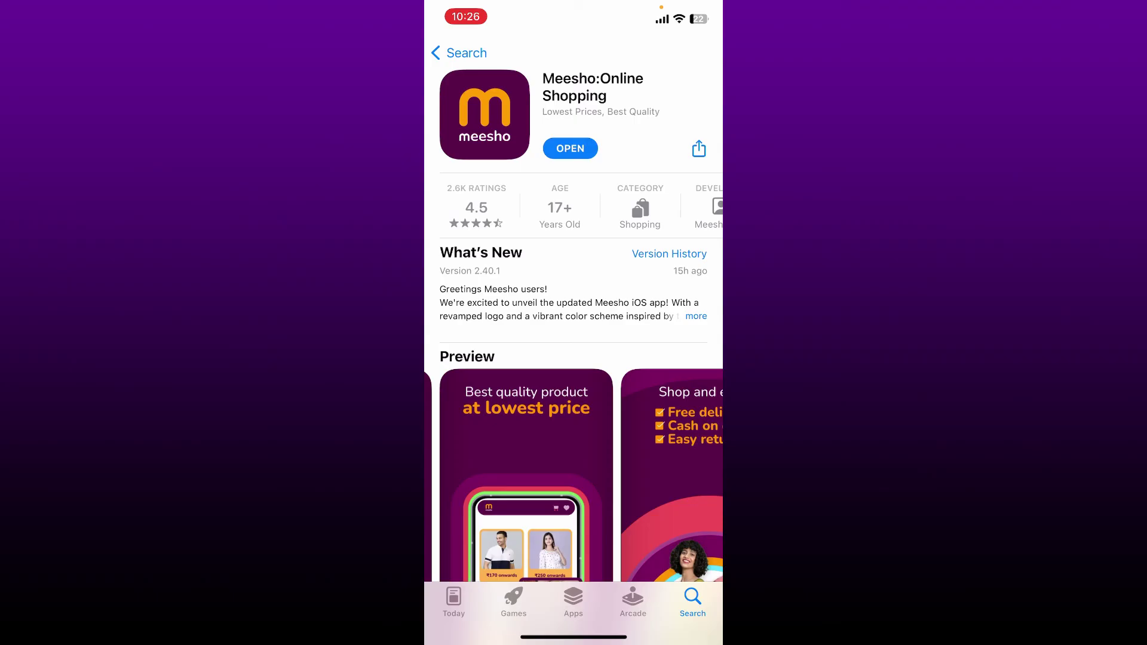
Swipe up from the bottom edge to leave the App Store for the Home Screen.
{"action": "left_click_drag", "start_coordinate": [574, 636], "coordinate": [573, 359]}
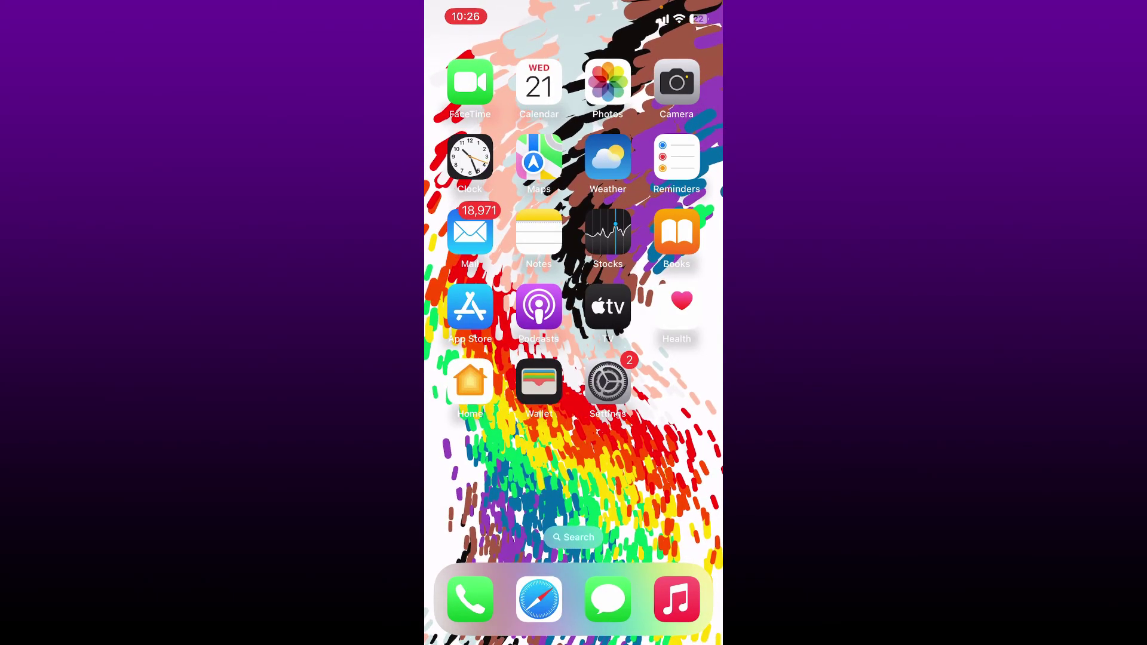